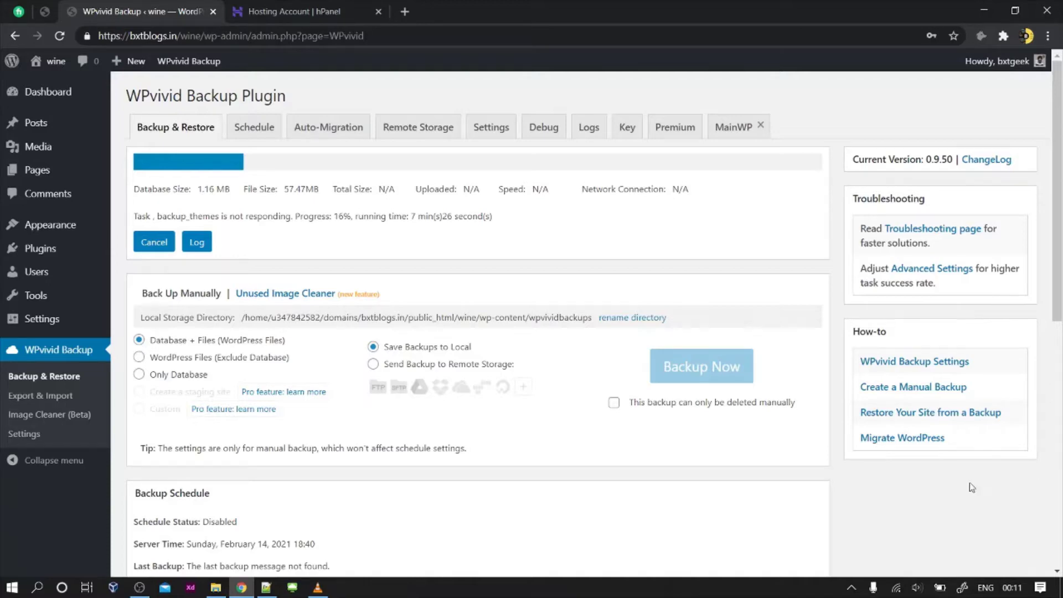
Highlight the log's final 'Not responding for a long time' line on backup_themes.
scroll(462, 493, "down", 2)
scroll(427, 493, "up", 2)
scroll(327, 490, "down", 8)
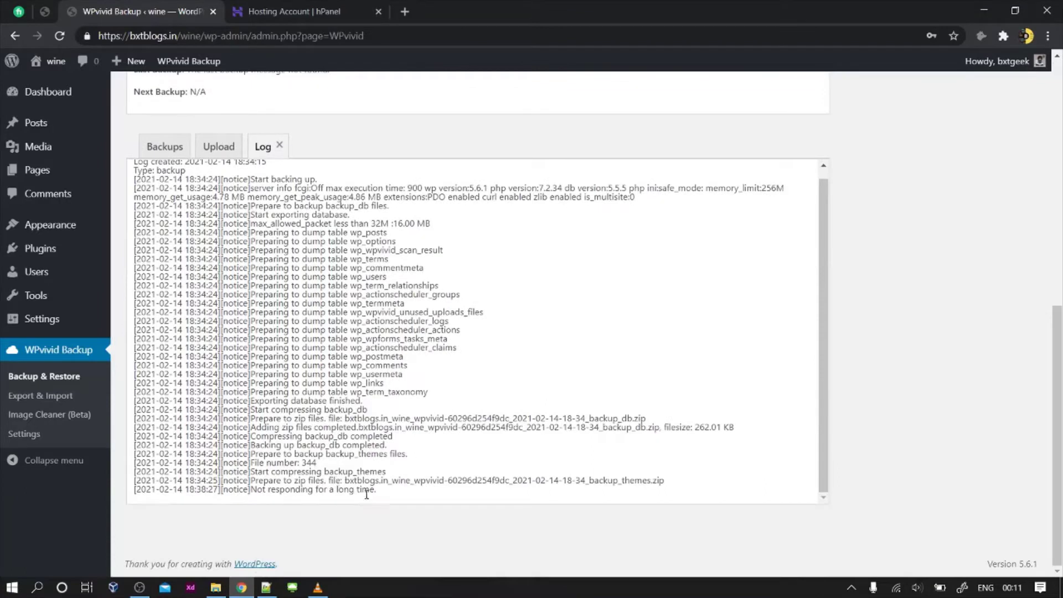
left_click_drag(387, 496, 137, 495)
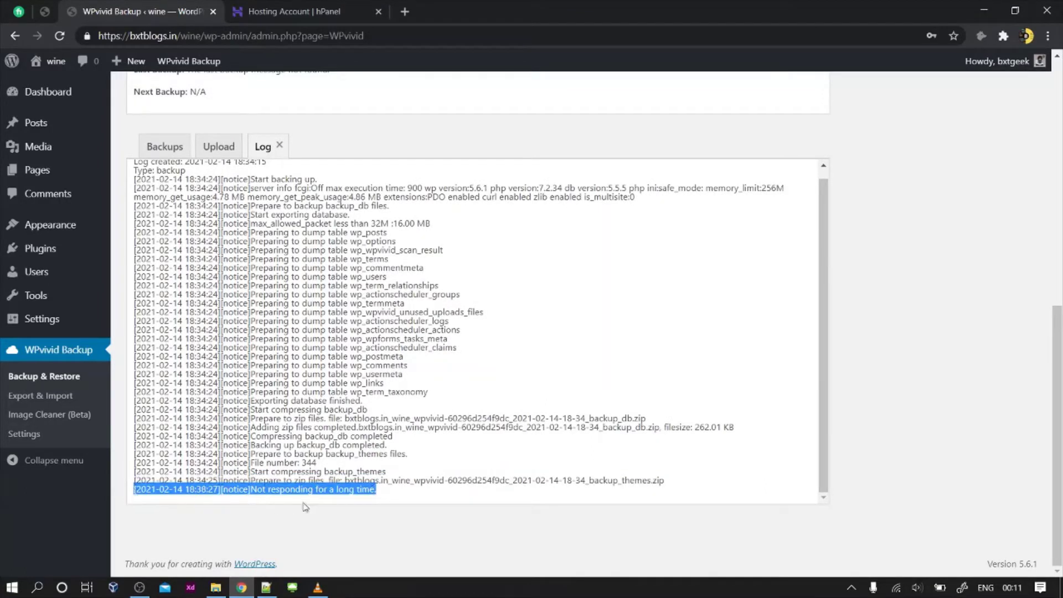
scroll(348, 499, "up", 1)
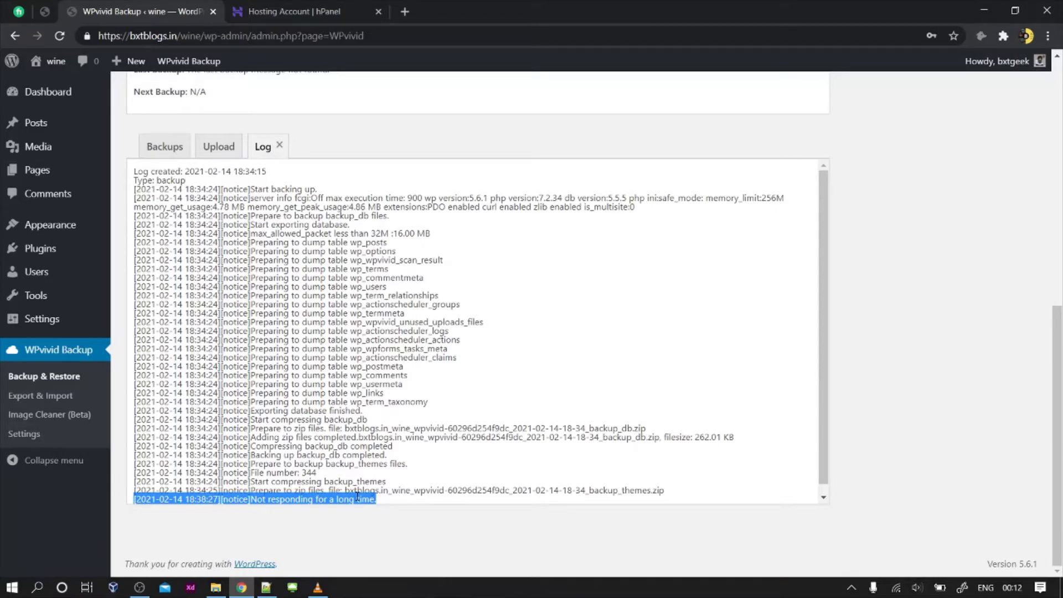
Scroll Hostinger hPanel down to the Files section, then glance back at the WPvivid log.
left_click(293, 11)
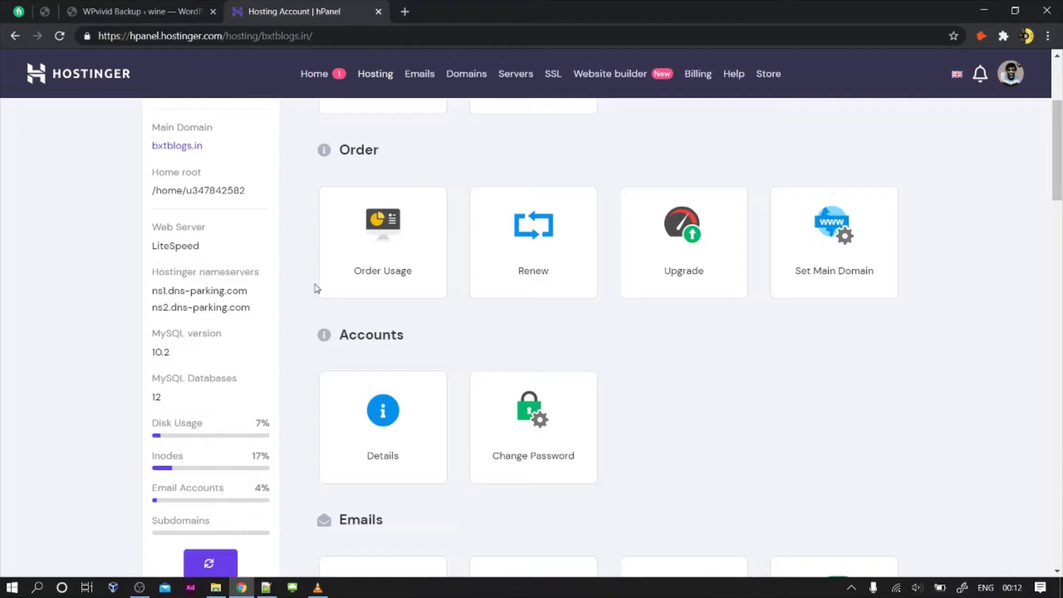
scroll(285, 232, "up", 4)
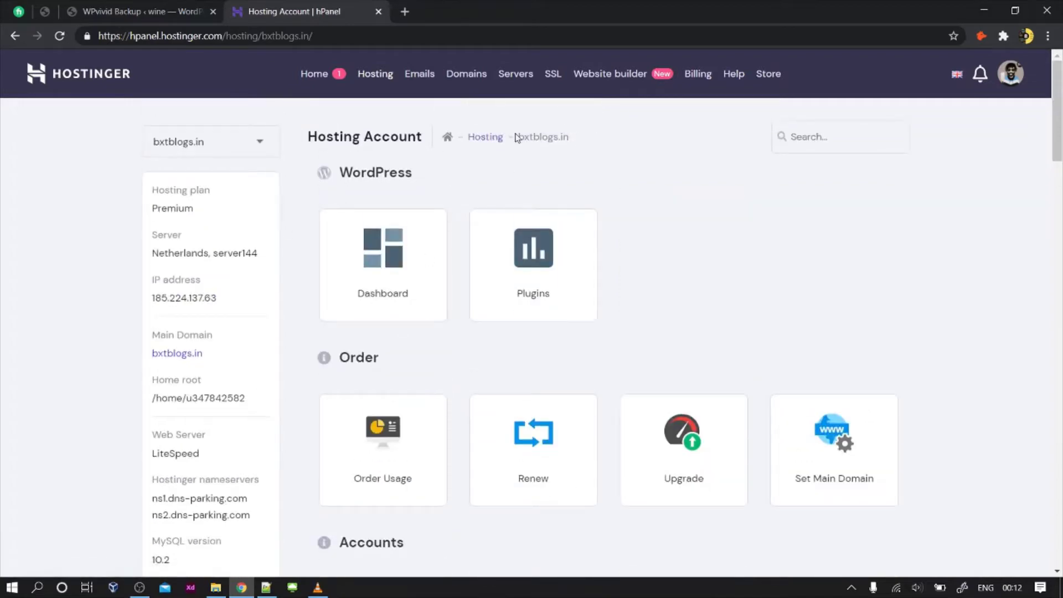
scroll(365, 376, "down", 1)
scroll(362, 388, "down", 12)
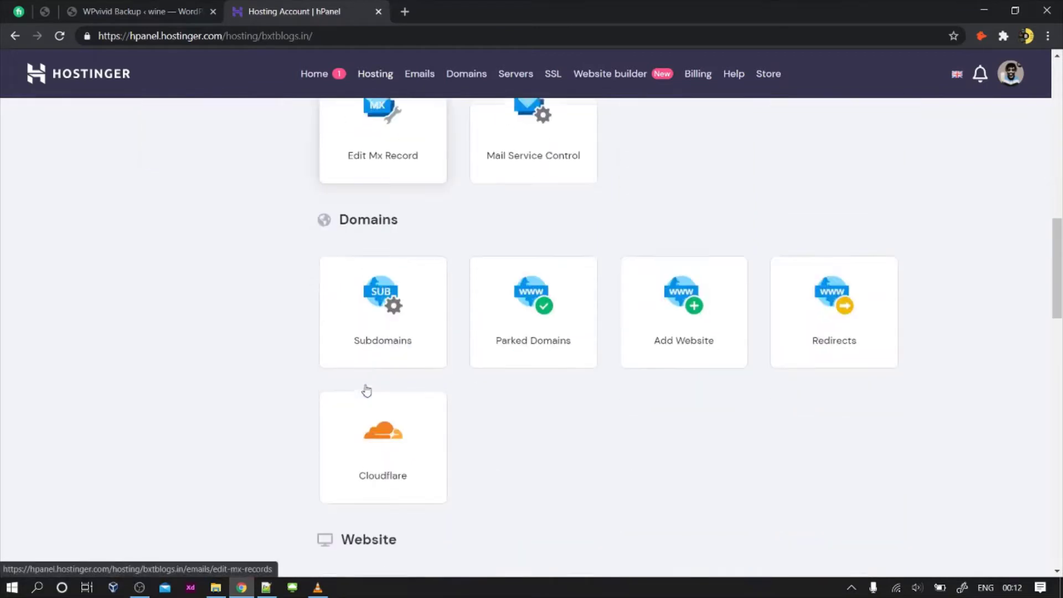
scroll(368, 389, "down", 11)
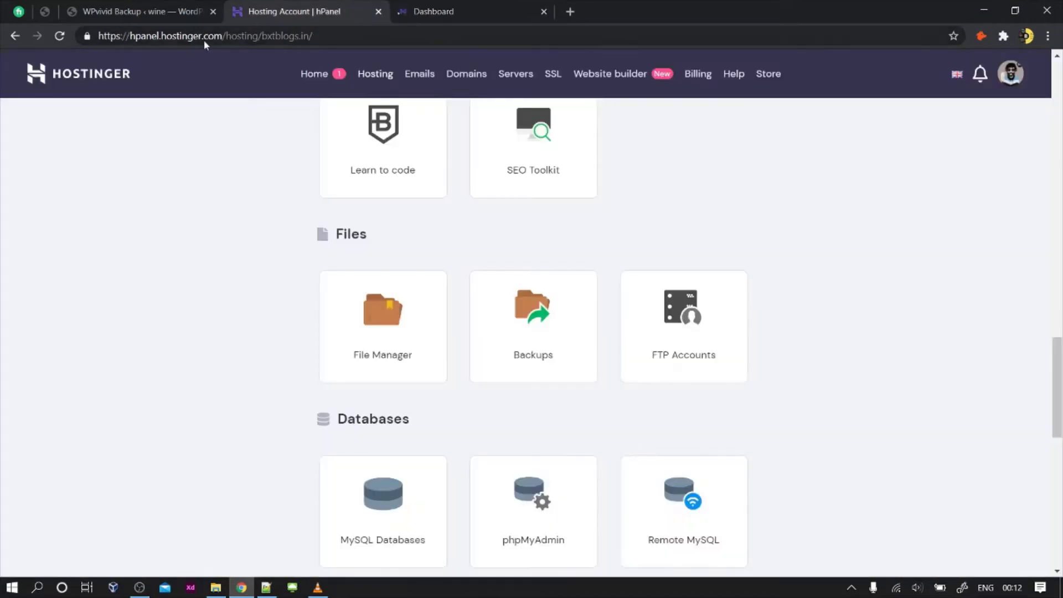
left_click(177, 7)
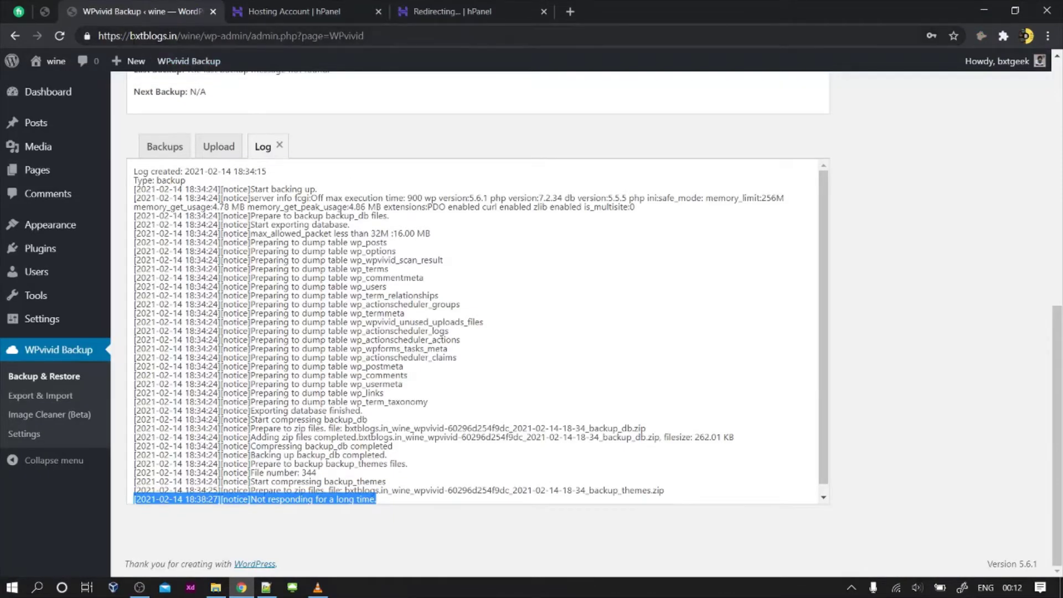
In the File Manager tab, open public_html/wine/.htaccess in the file editor.
left_click(468, 10)
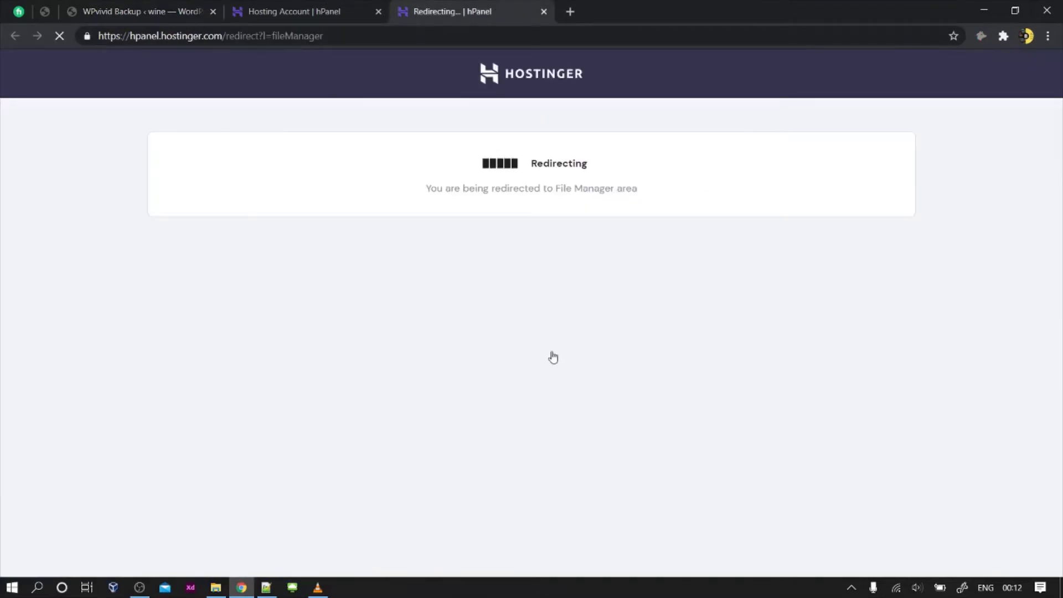
key("ctrl+shift+Tab")
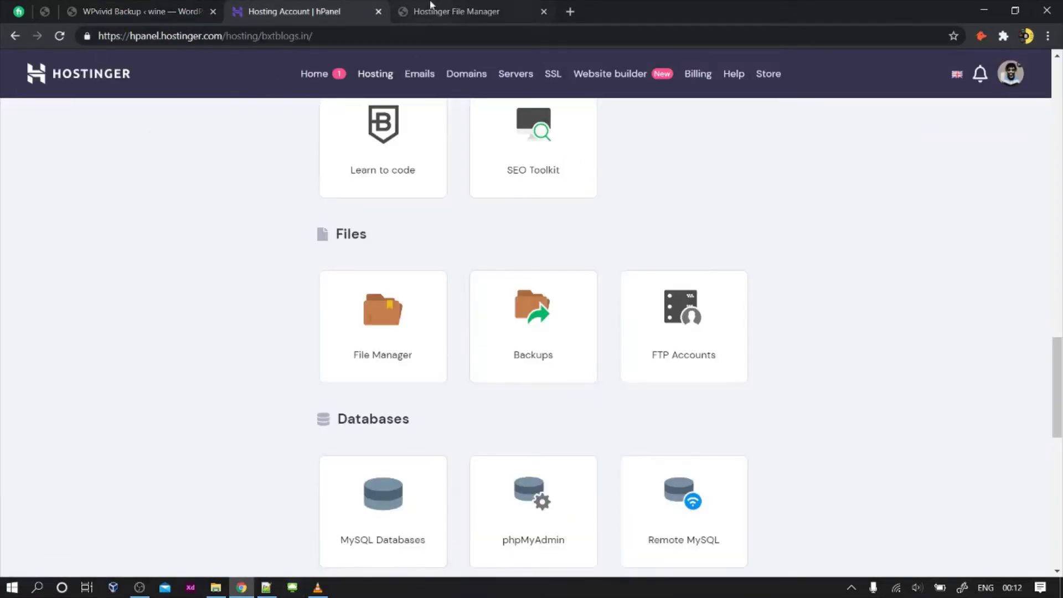
key("ctrl+Tab")
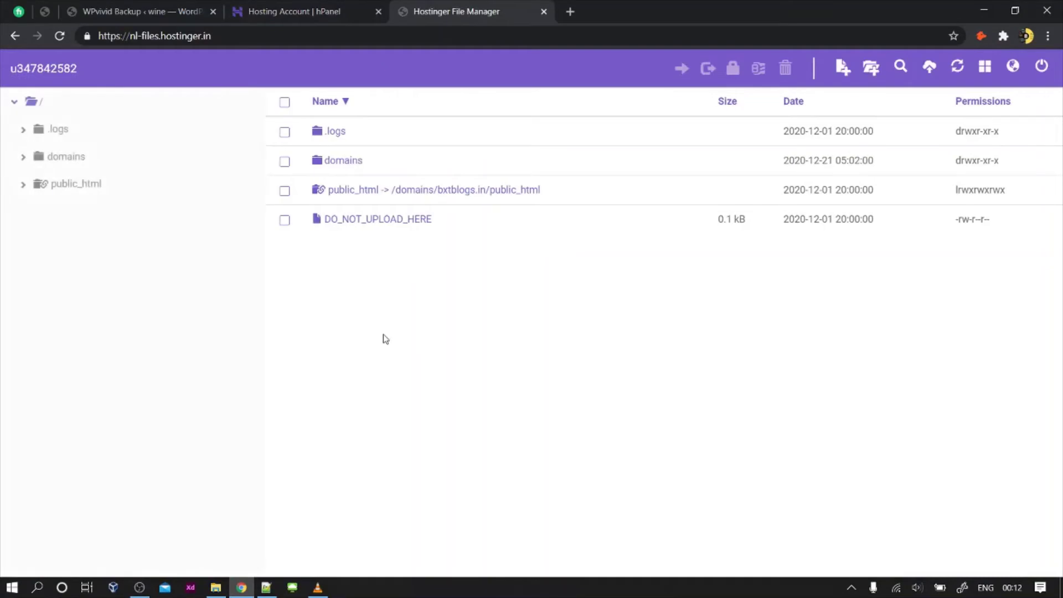
double_click(434, 190)
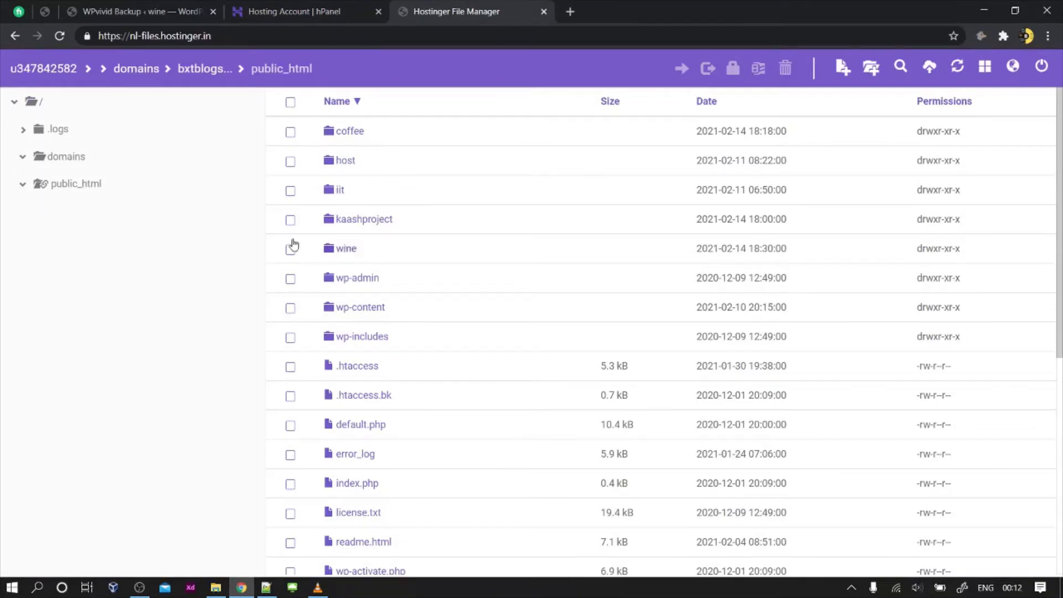
double_click(346, 248)
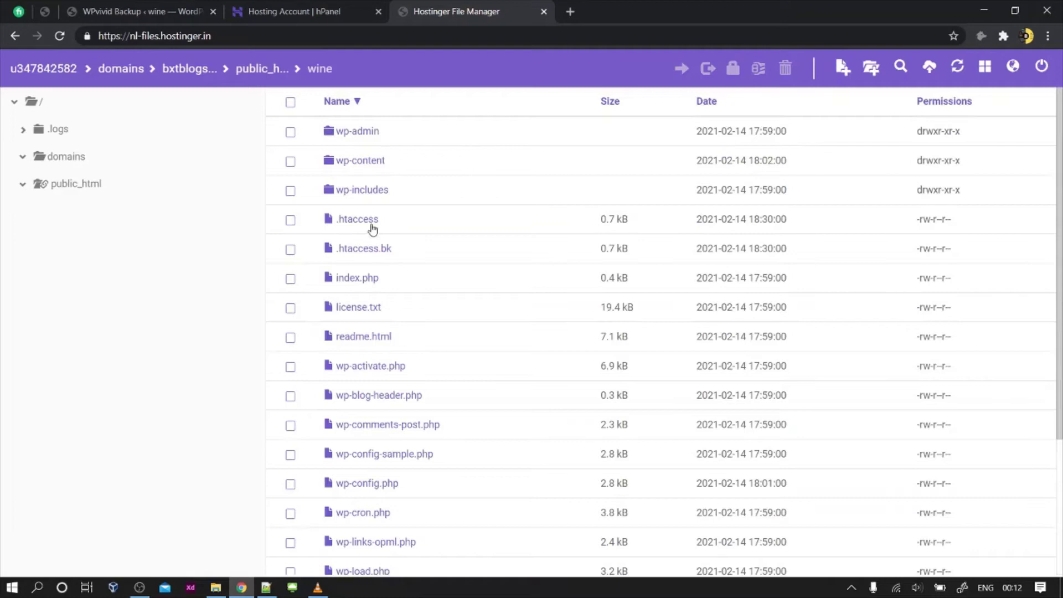
double_click(362, 220)
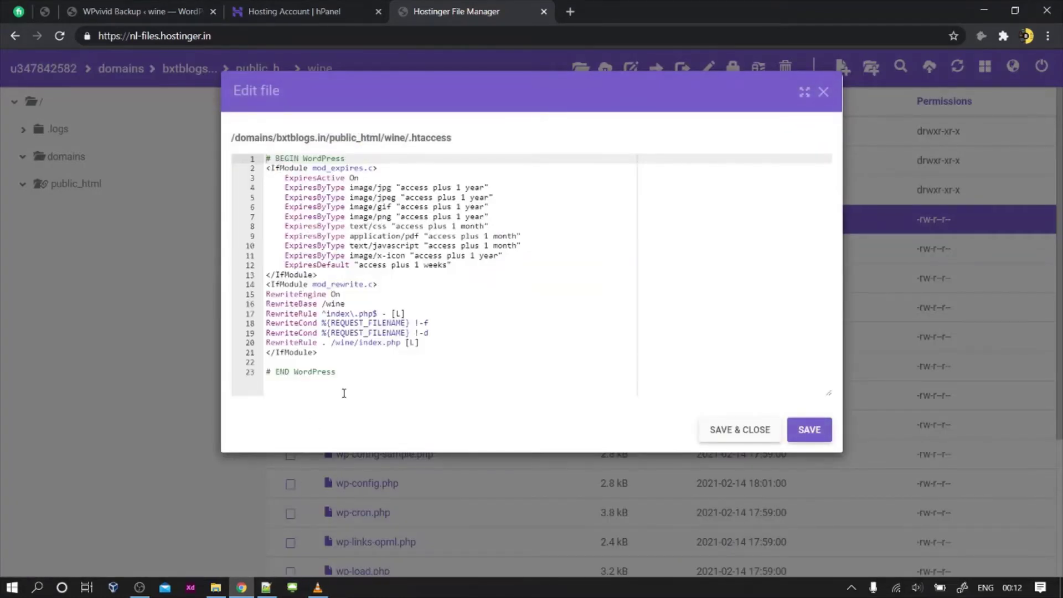
Copy the LiteSpeed noabort rules from Notepad++ and paste them after the rewrite block.
left_click(342, 353)
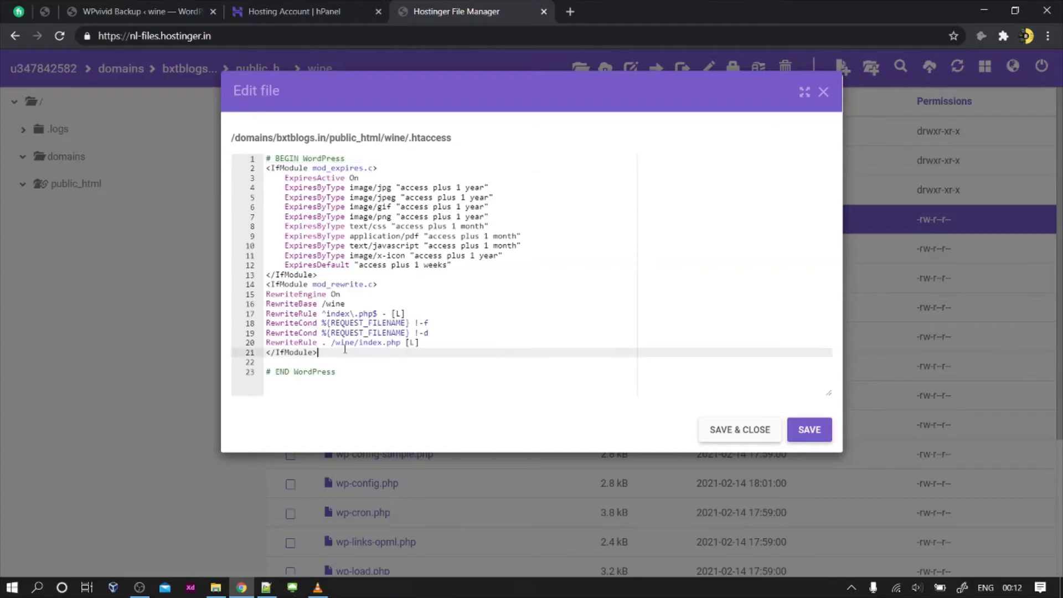
left_click(265, 587)
left_click(174, 249)
key("ctrl+a")
key("ctrl+c")
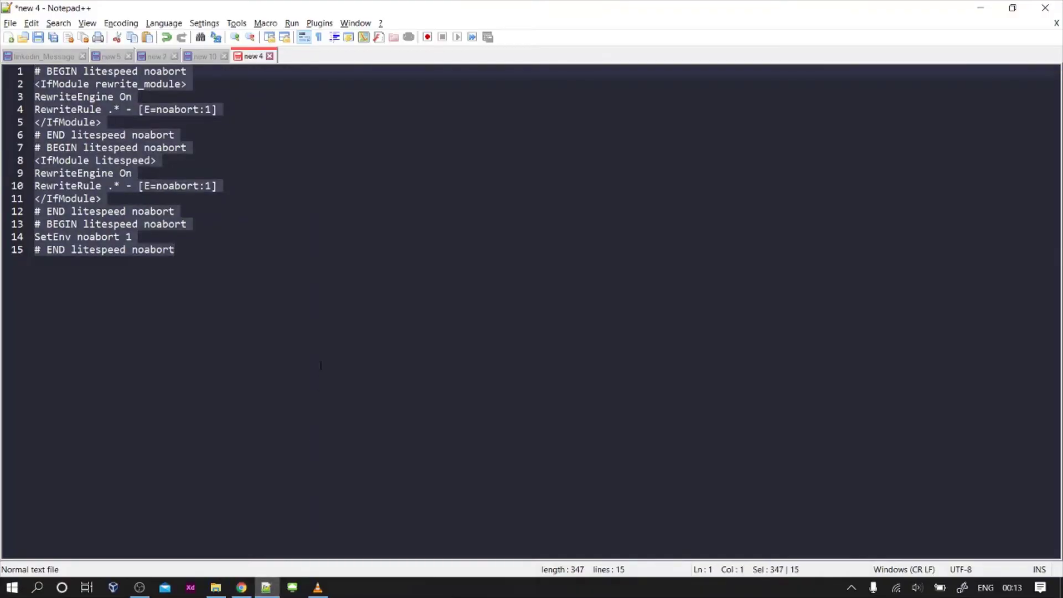
key("alt+Tab")
key("Return")
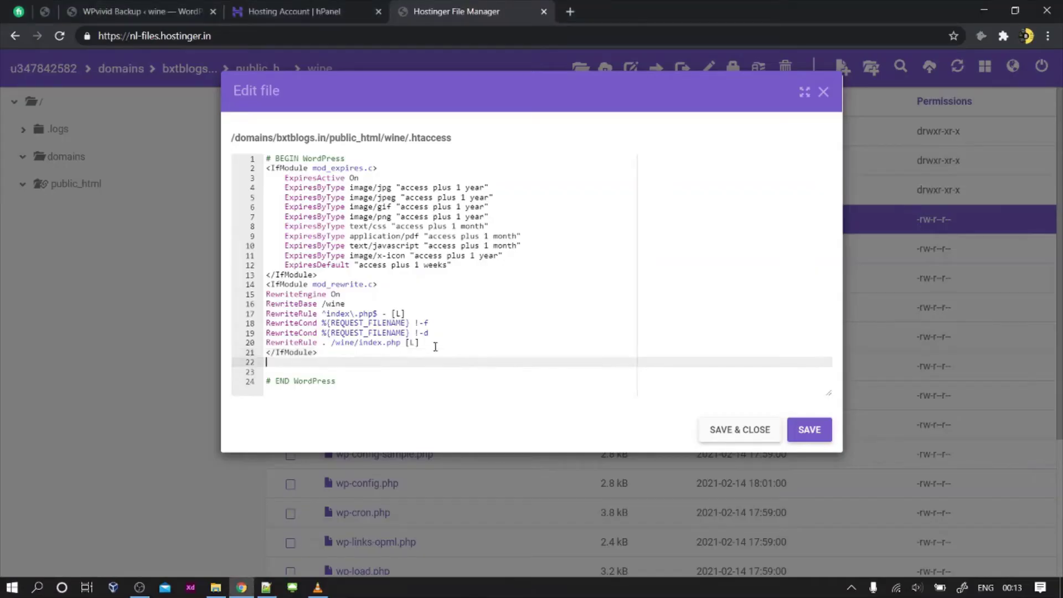
key("ctrl+v")
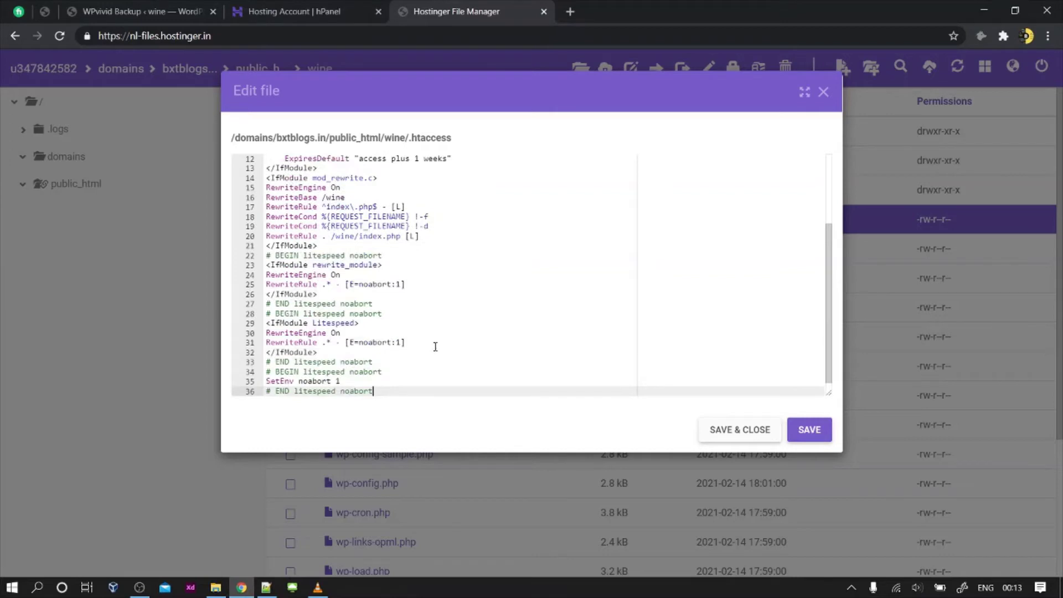
Undo the misplaced paste, paste the noabort rules on empty line 23, and save .htaccess.
scroll(412, 300, "up", 2)
scroll(414, 300, "down", 3)
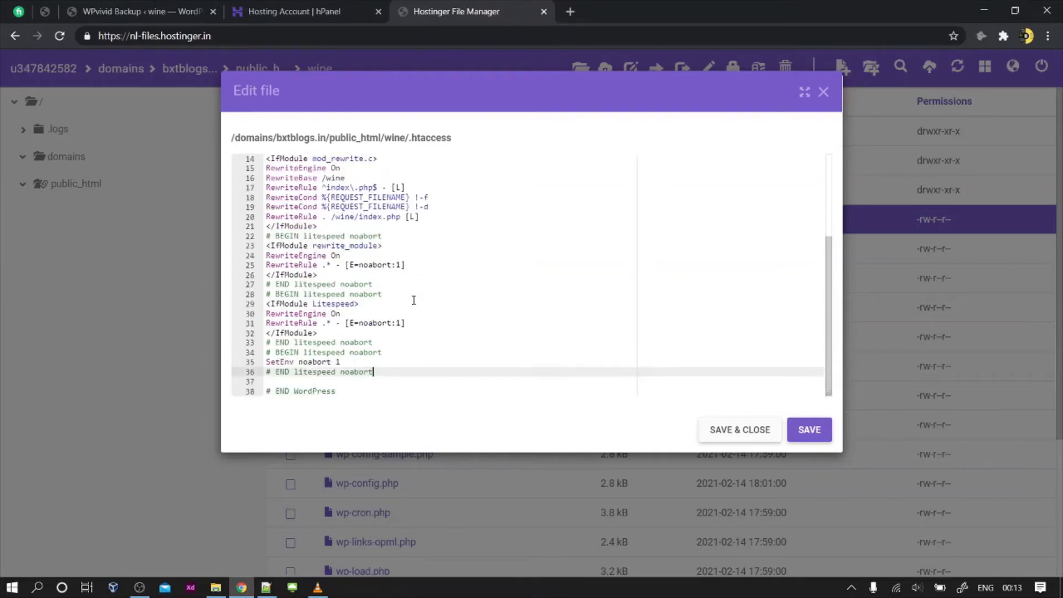
key("ctrl+z")
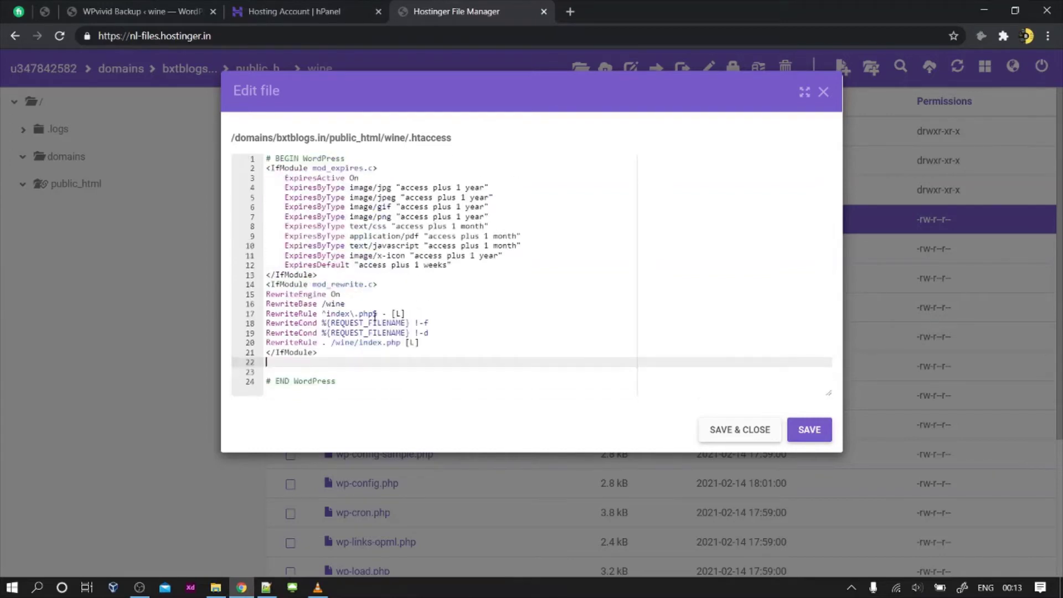
left_click(314, 373)
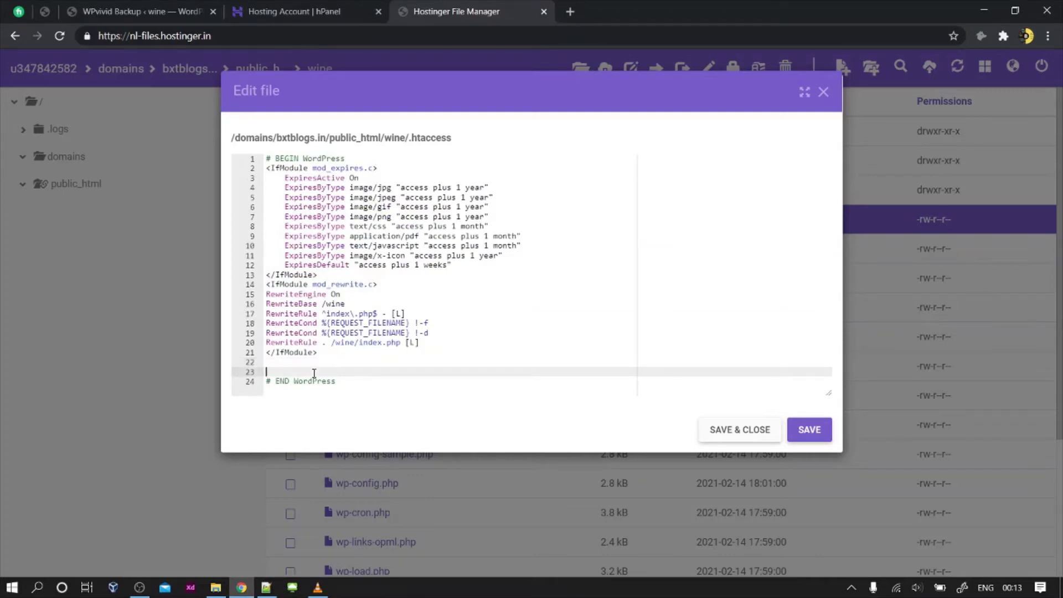
key("ctrl+v")
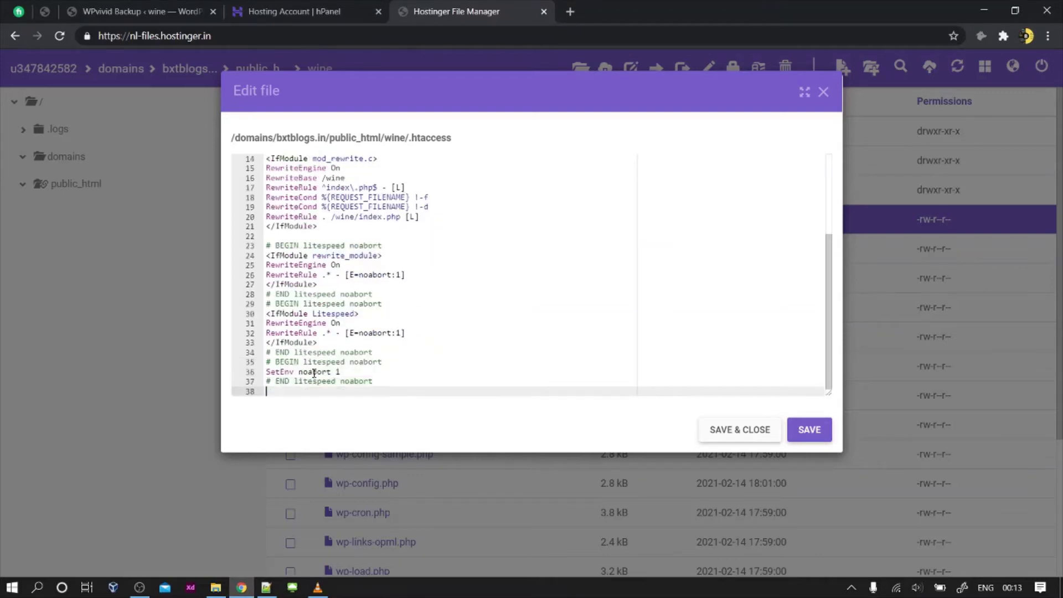
scroll(314, 374, "up", 3)
left_click(741, 435)
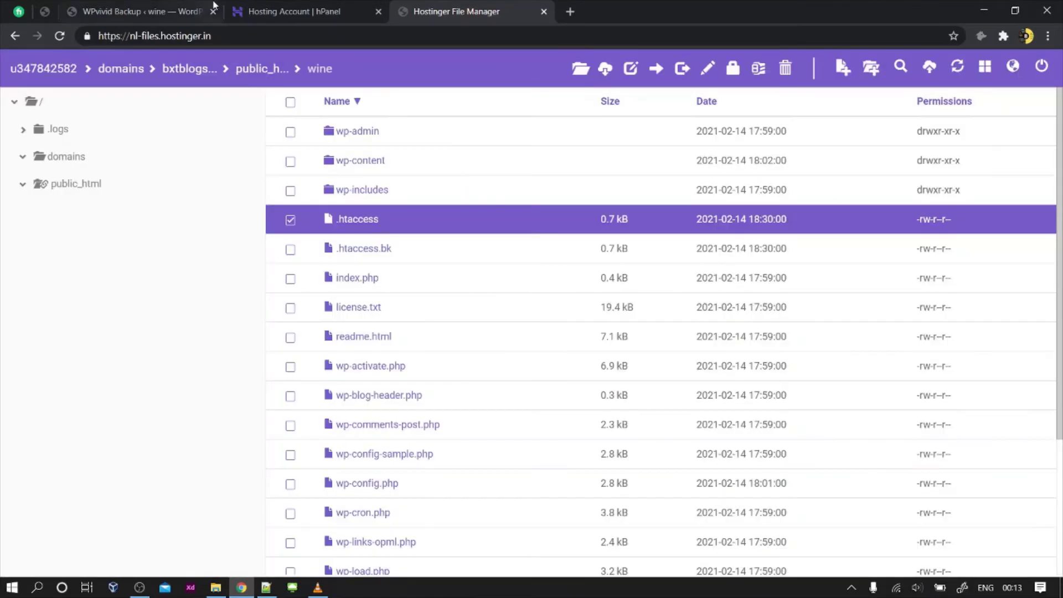
Open the running backup's log, showing backup_themes stuck at 16% after 9 min 48 s.
left_click(339, 11)
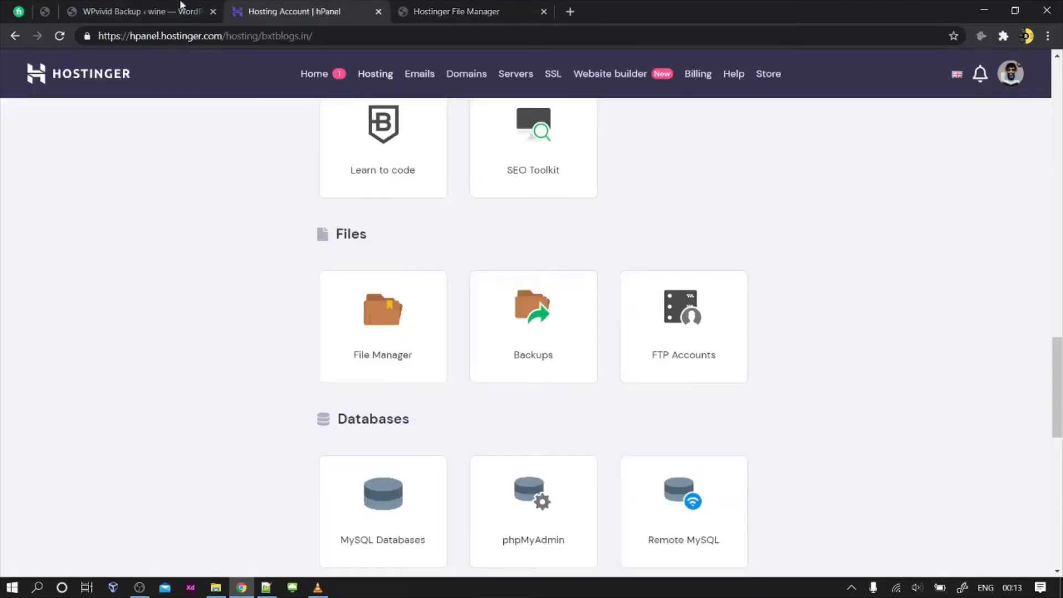
left_click(183, 11)
scroll(216, 279, "up", 10)
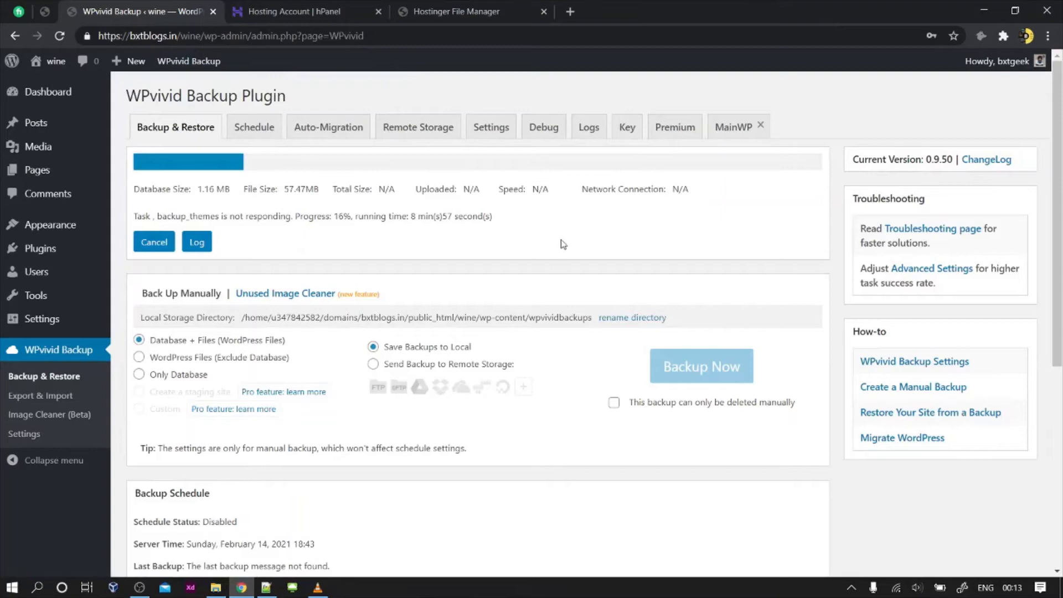
left_click(197, 242)
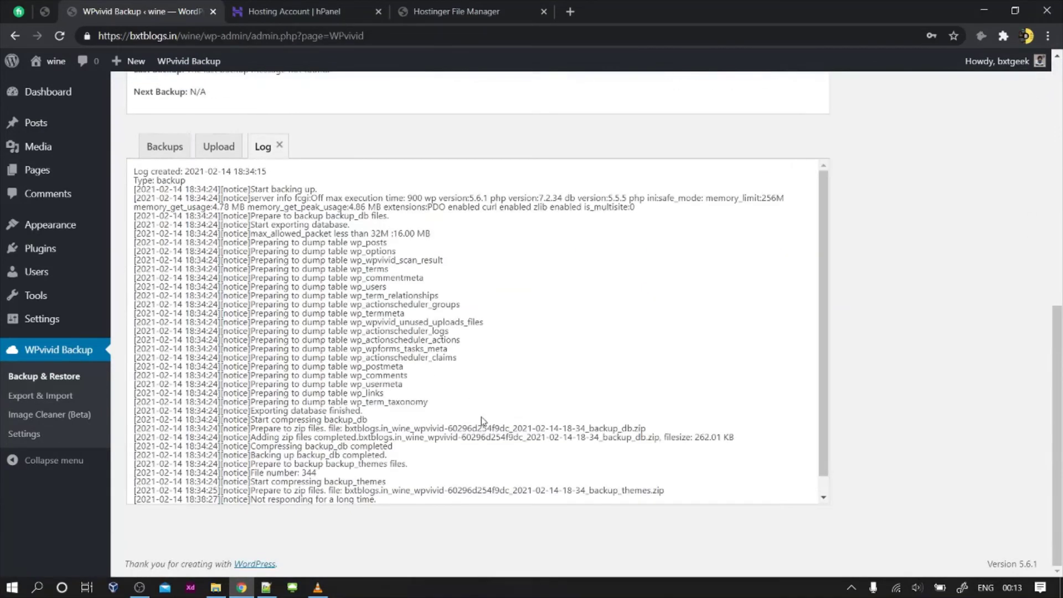
scroll(486, 424, "down", 1)
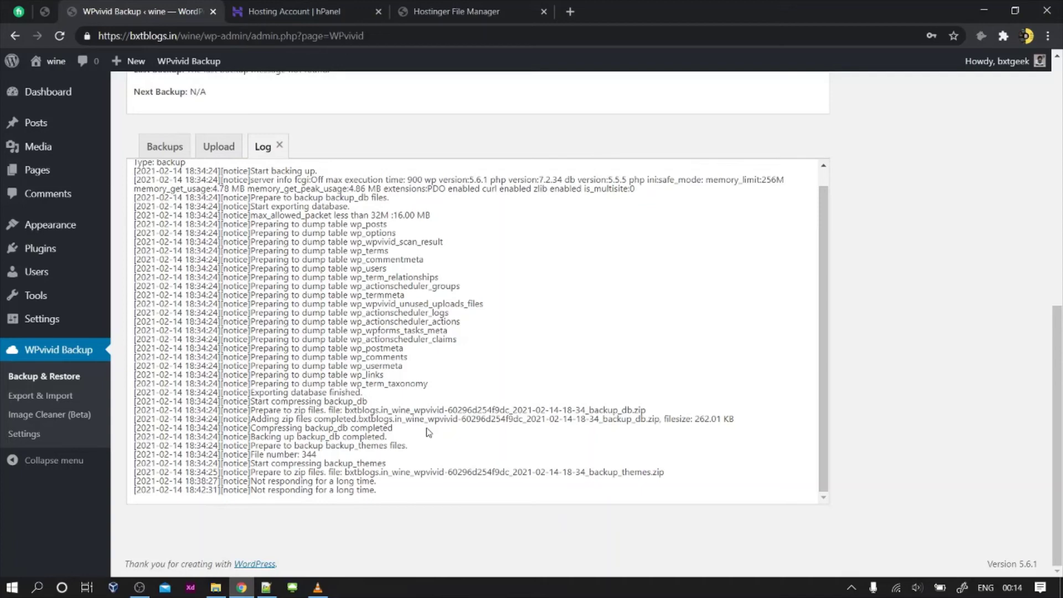
scroll(343, 387, "up", 1)
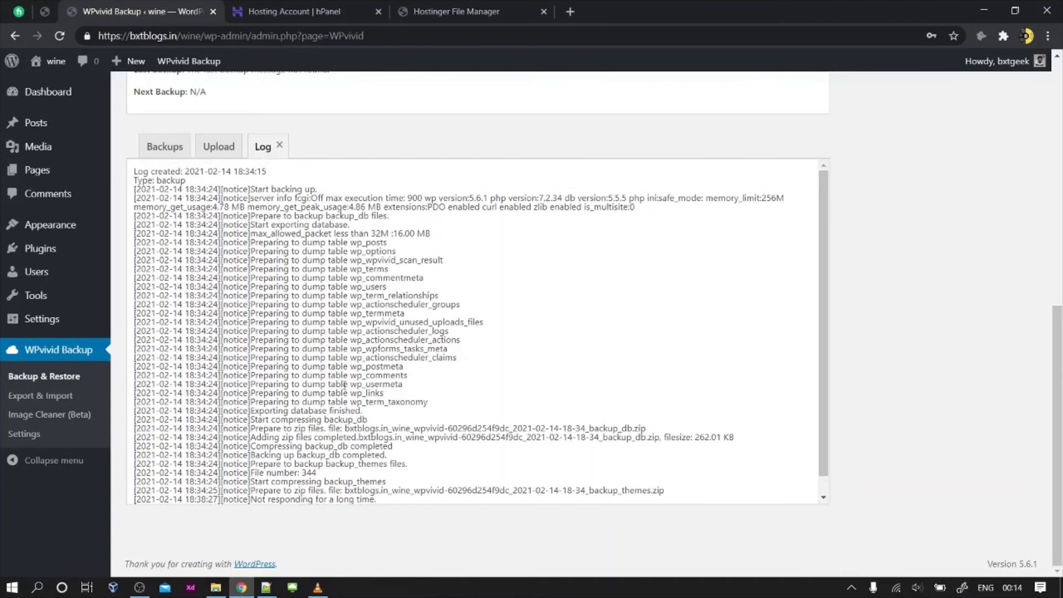
scroll(344, 384, "up", 9)
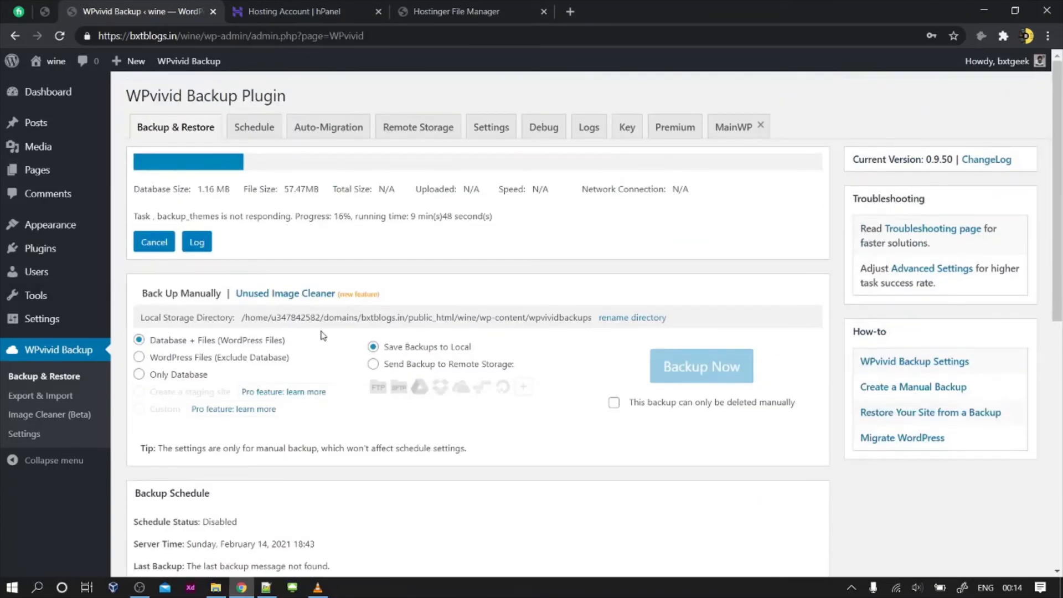
Check that Last Backup shows Succeeded at Feb 14, 2021 18:46 with the new manual backup listed.
scroll(226, 397, "down", 1)
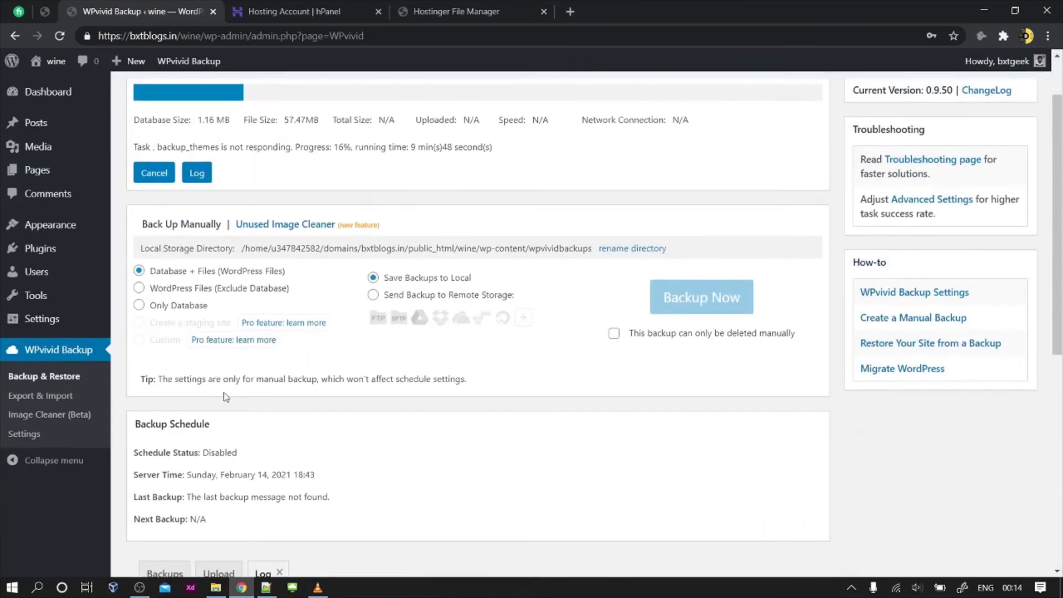
scroll(225, 396, "up", 1)
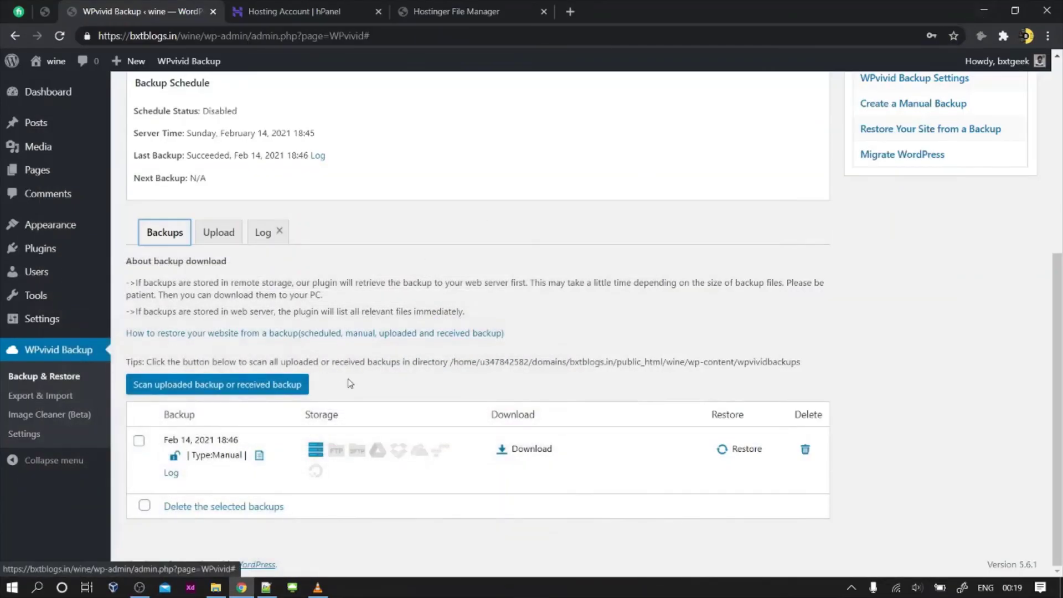
scroll(350, 382, "up", 5)
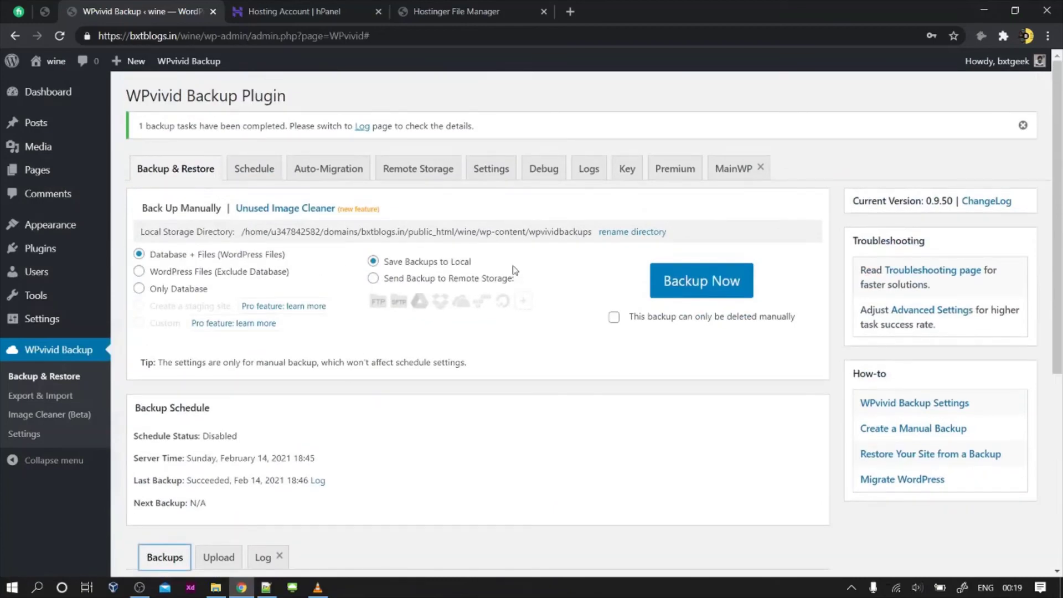
scroll(263, 285, "down", 5)
scroll(262, 285, "down", 1)
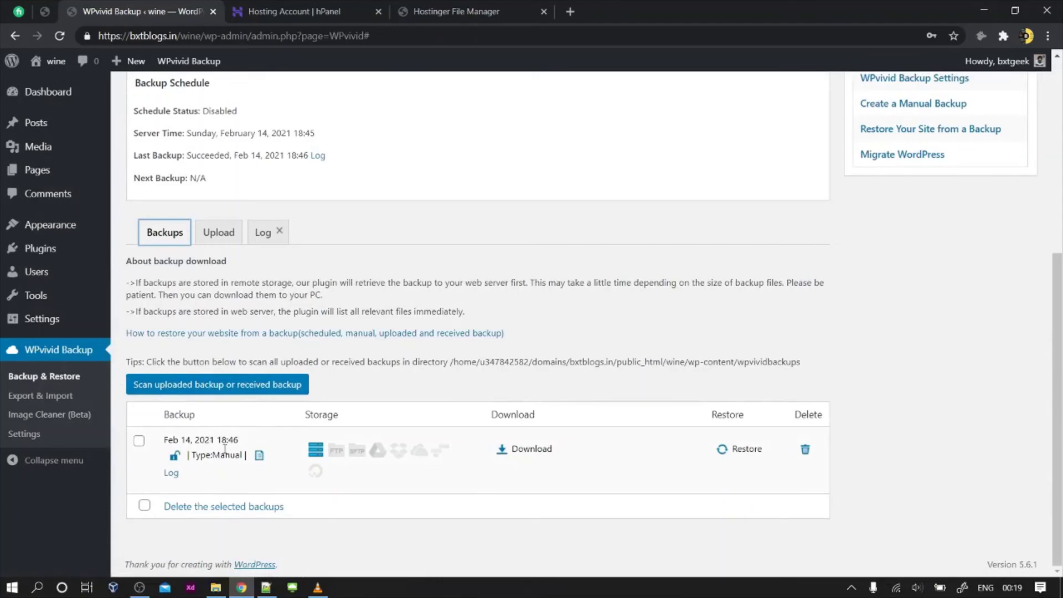
scroll(507, 374, "up", 5)
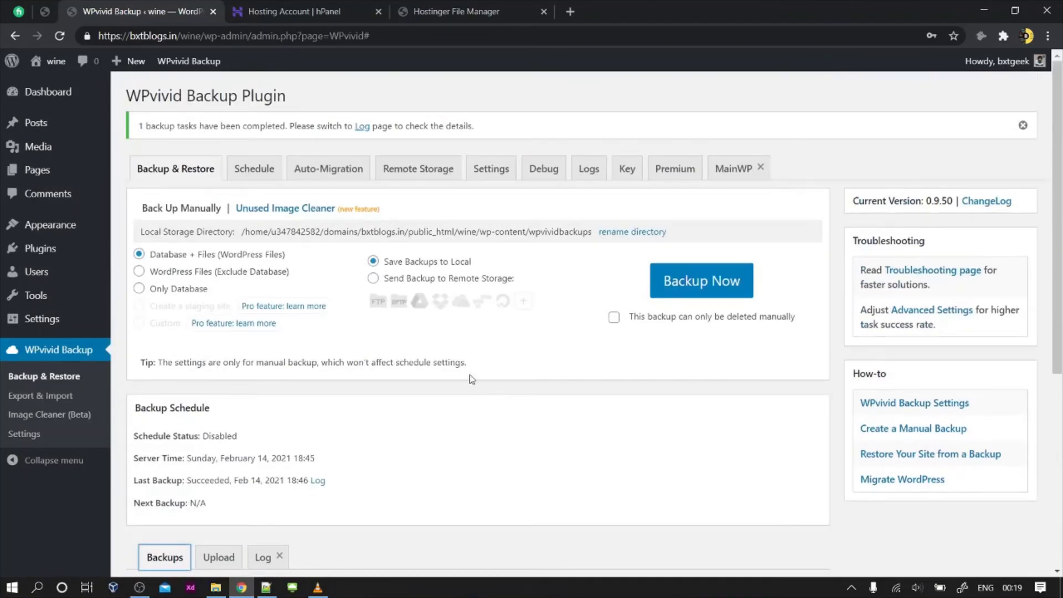